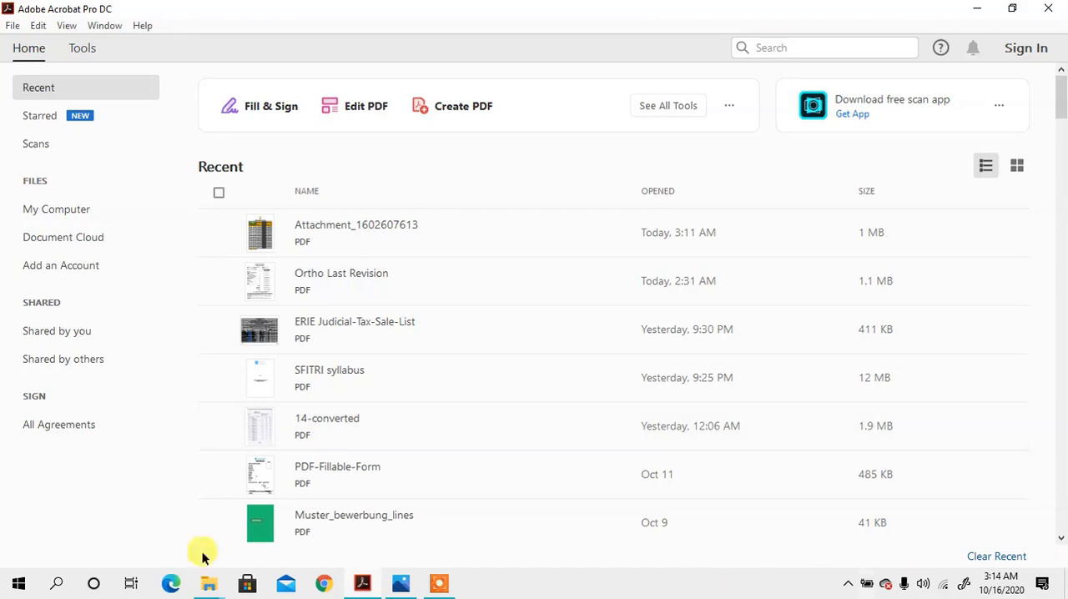
- Open the ERIE Judicial-Tax-Sale-List PDF from the Amanda-2 folder on the desktop
click(5, 30)
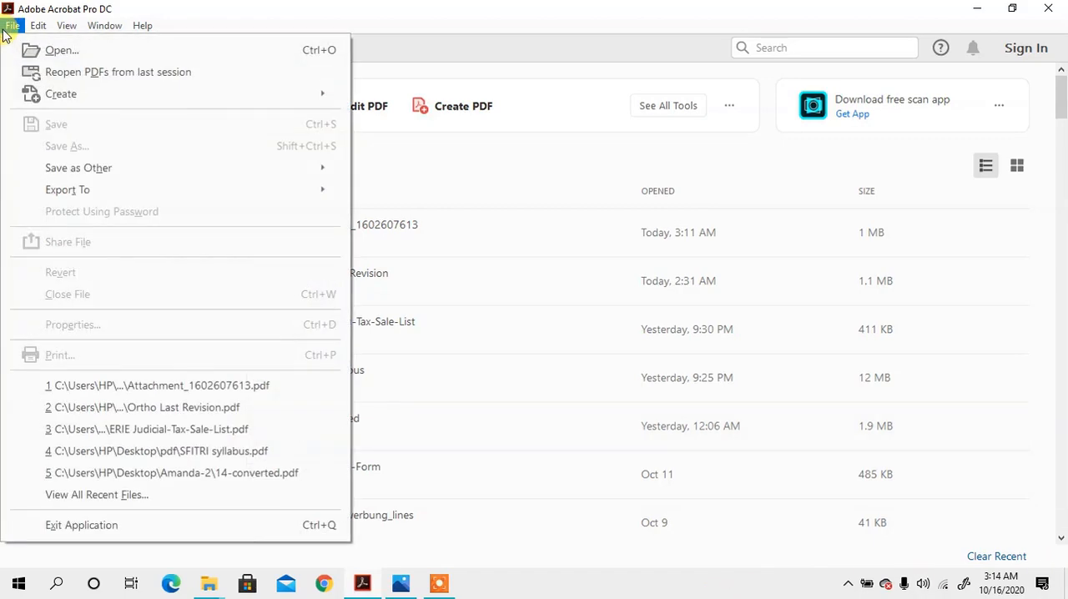
click(97, 50)
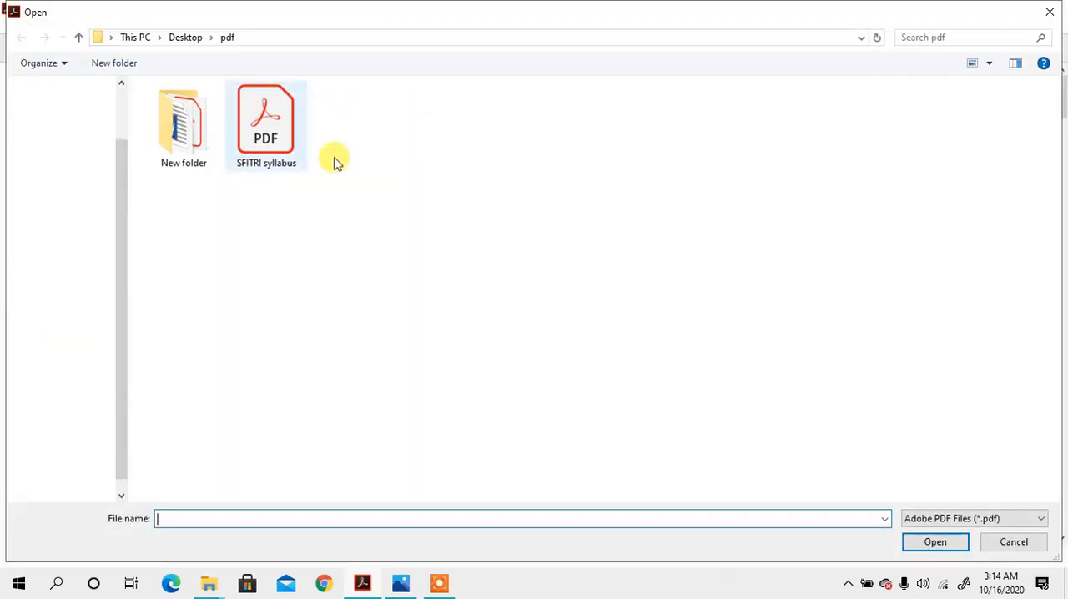
scroll(53, 167, up, 3)
click(68, 191)
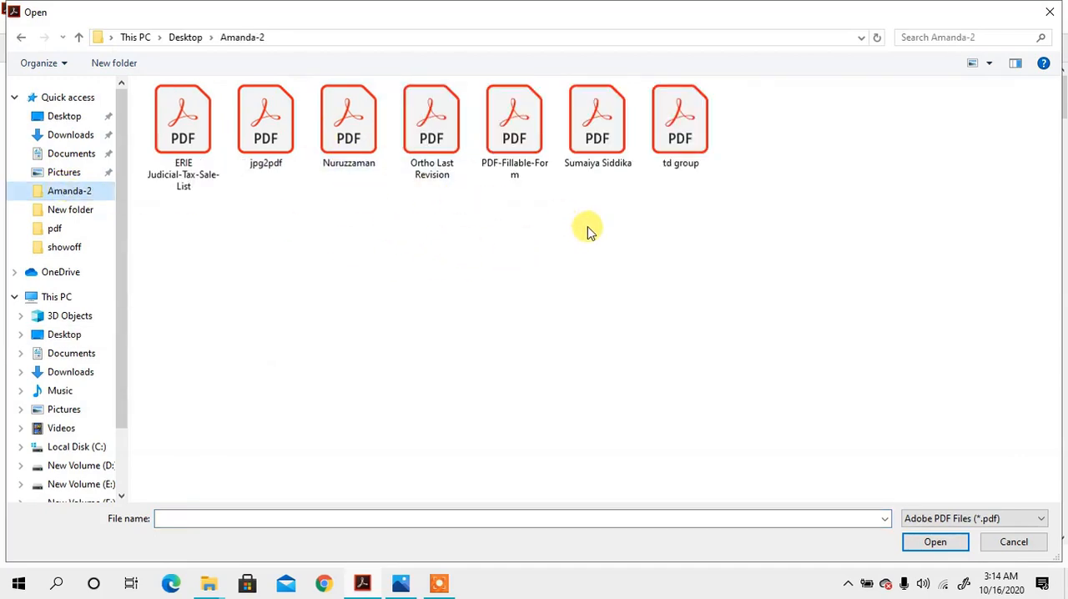
double_click(179, 119)
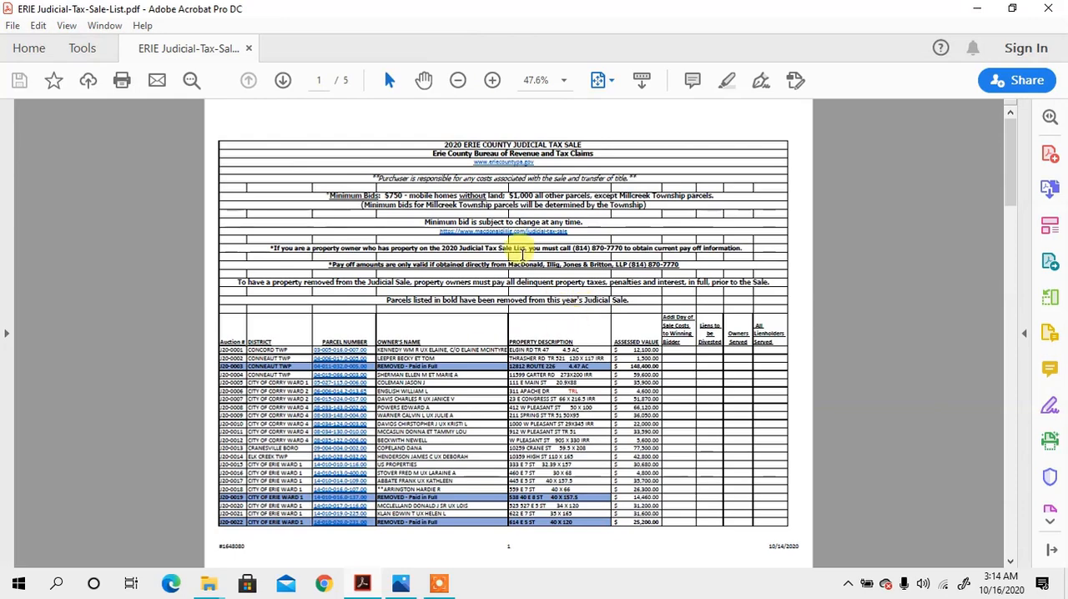
- Set the page zoom to 100% and examine the parcel table on the first two pages
scroll(592, 307, down, 5)
scroll(592, 310, up, 5)
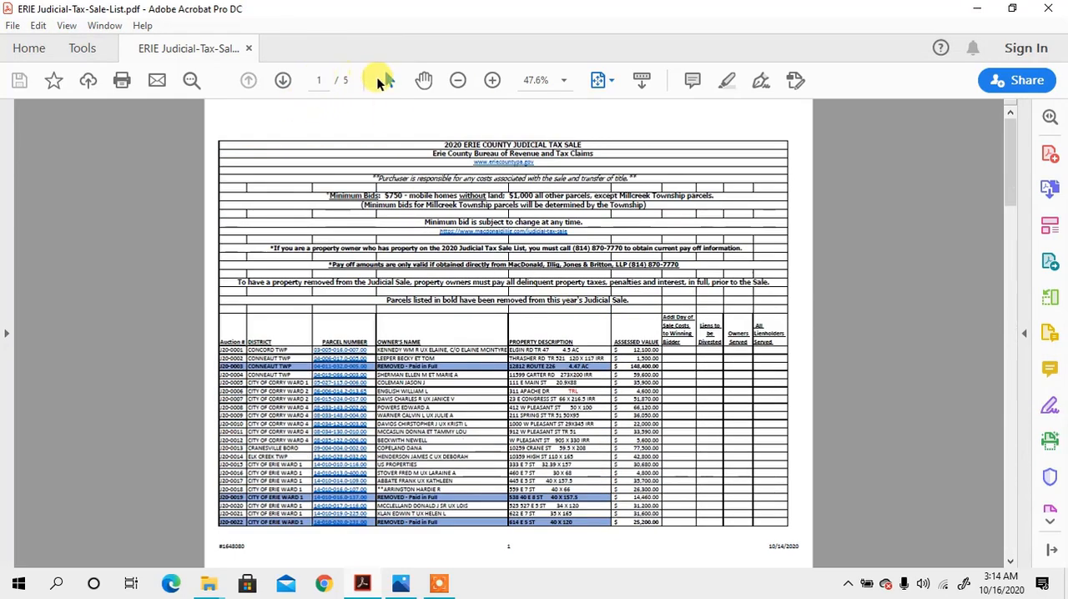
click(565, 80)
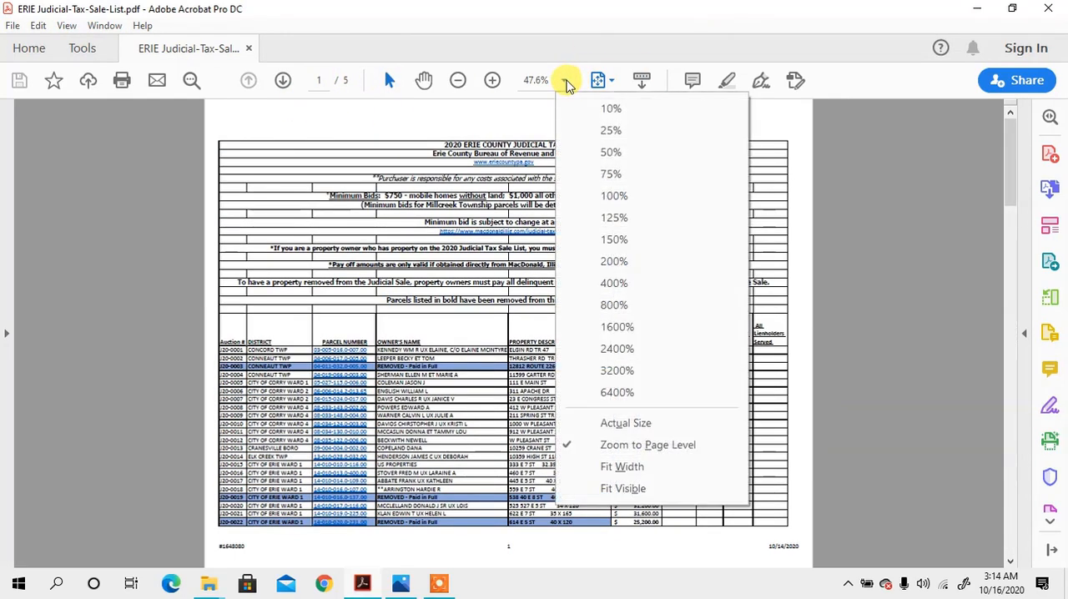
click(612, 193)
scroll(601, 317, down, 8)
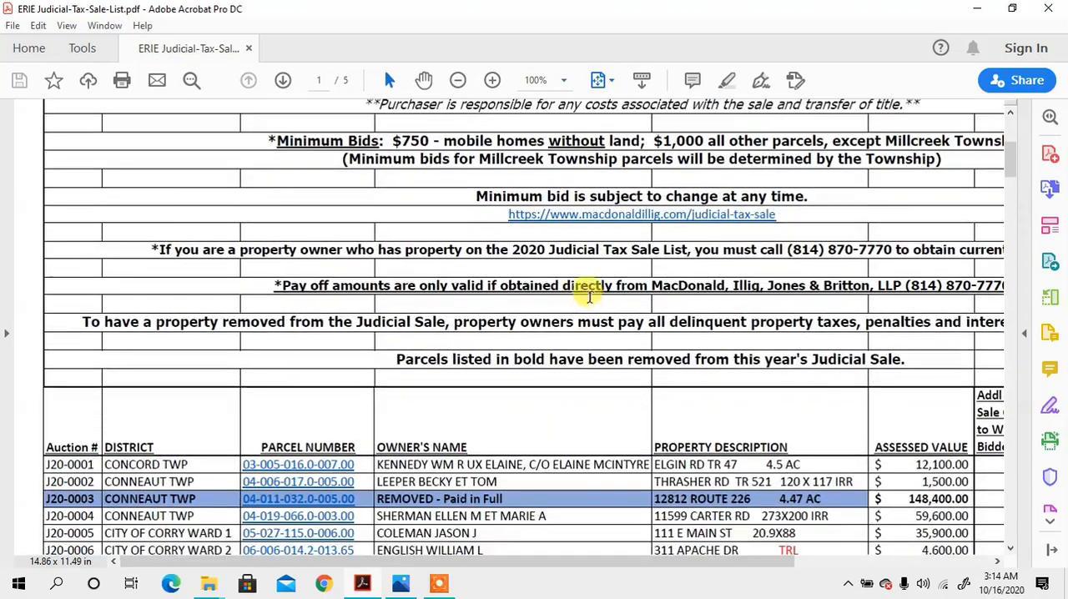
scroll(592, 282, down, 12)
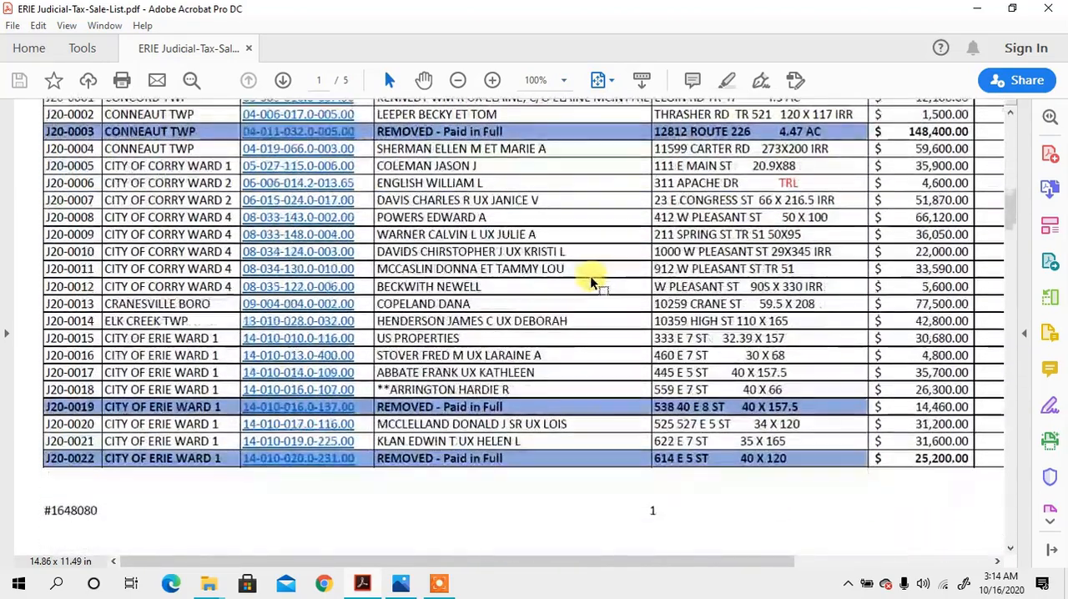
scroll(647, 259, down, 2)
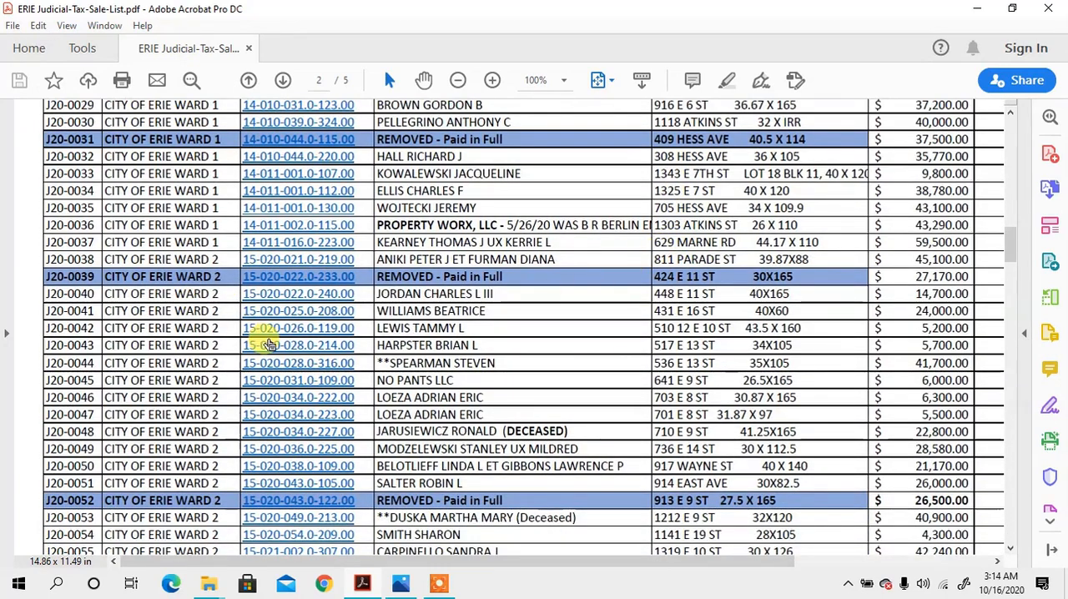
scroll(458, 310, up, 5)
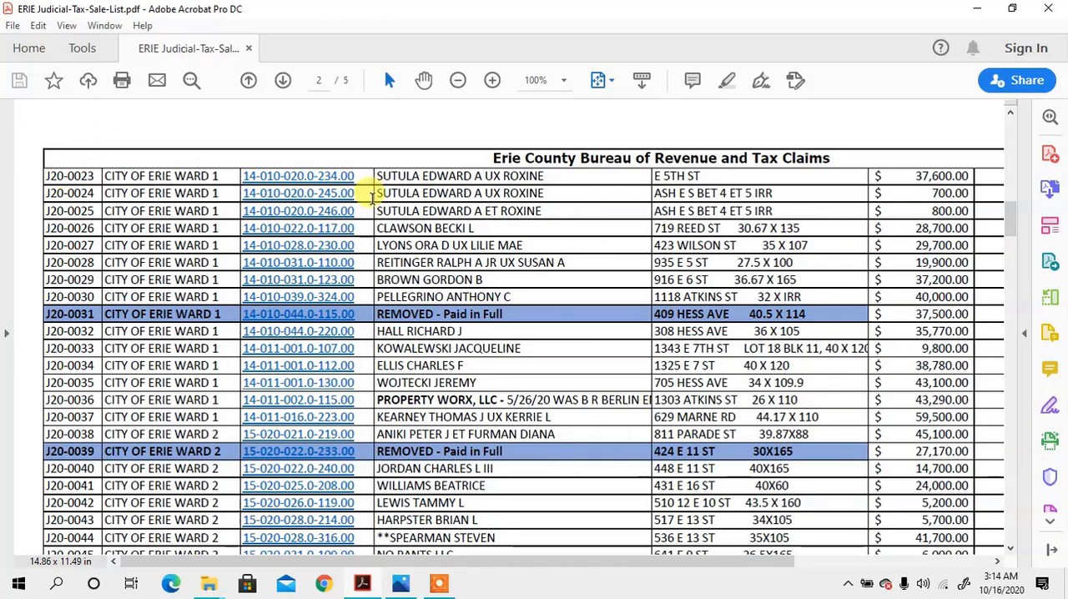
drag(443, 565, 309, 520)
scroll(739, 313, down, 8)
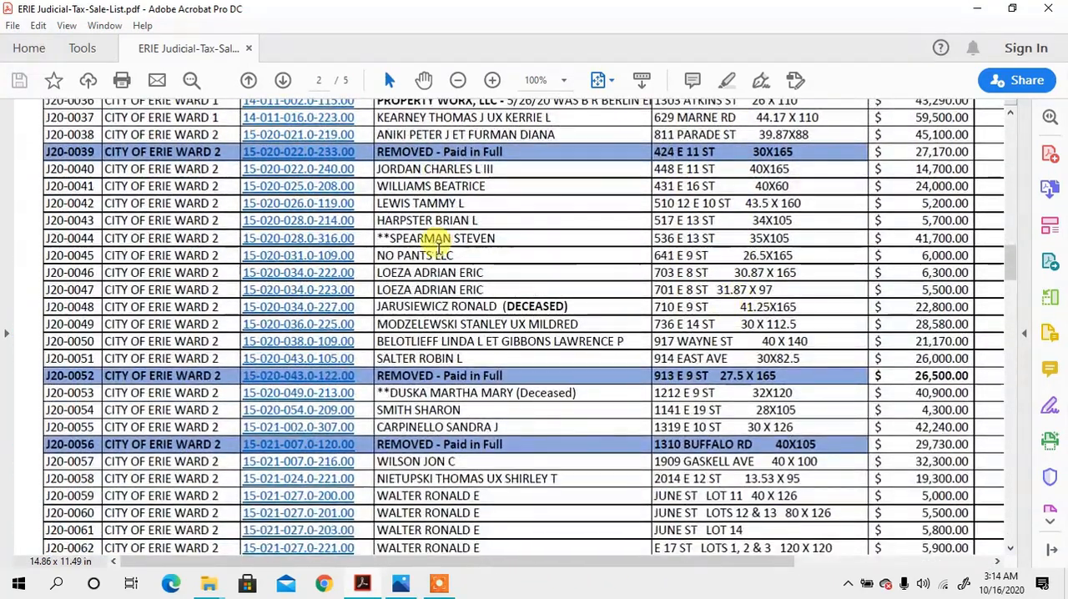
- Select the owner's name text in row J20-0044 to check that it is selectable, and clear the selection
drag(384, 255, 505, 256)
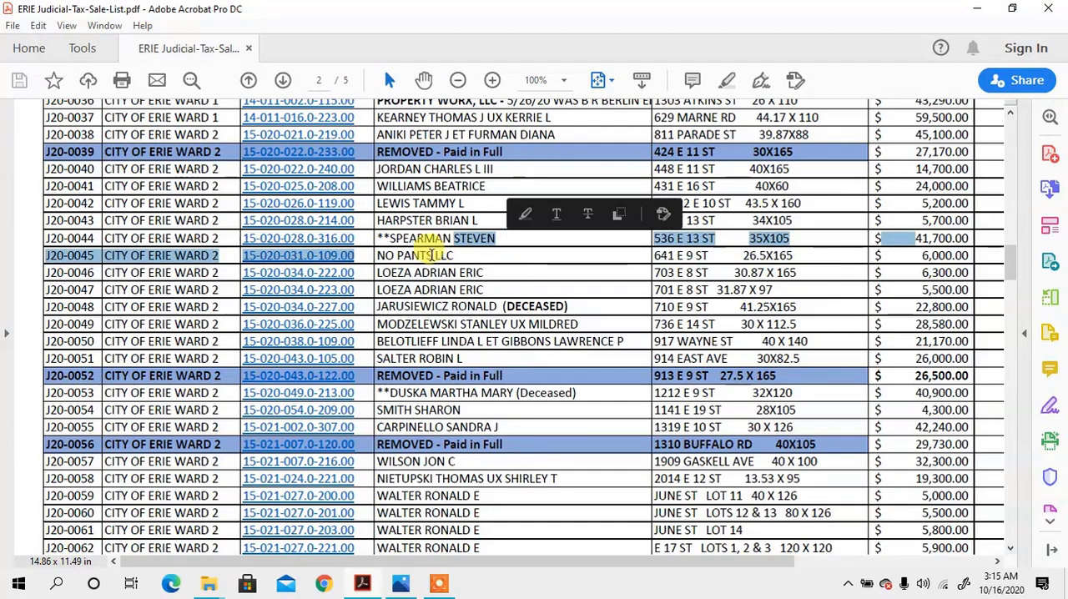
click(406, 238)
drag(399, 242, 513, 241)
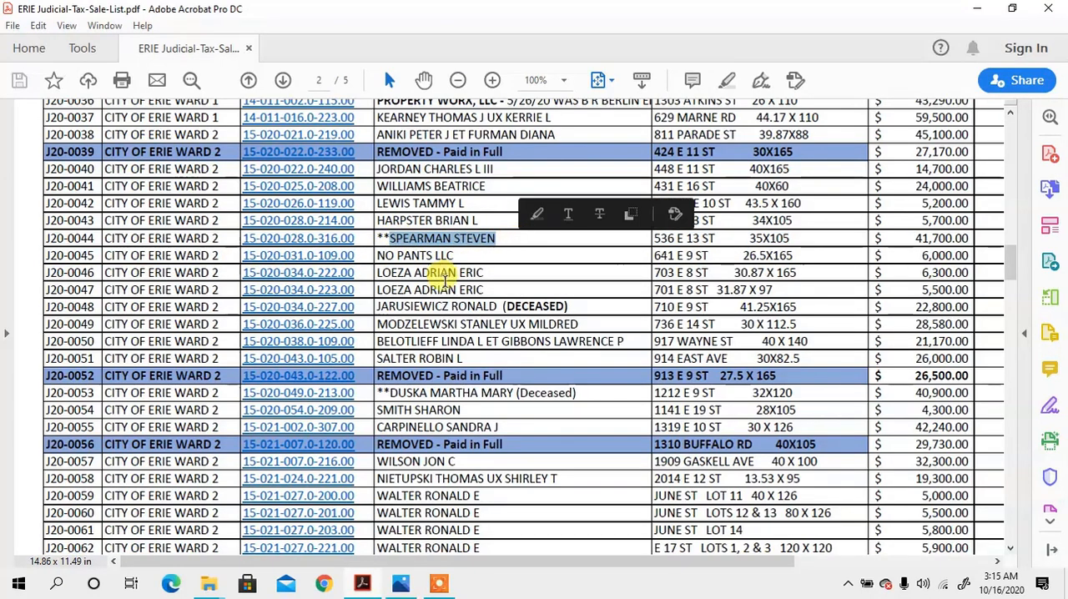
click(440, 282)
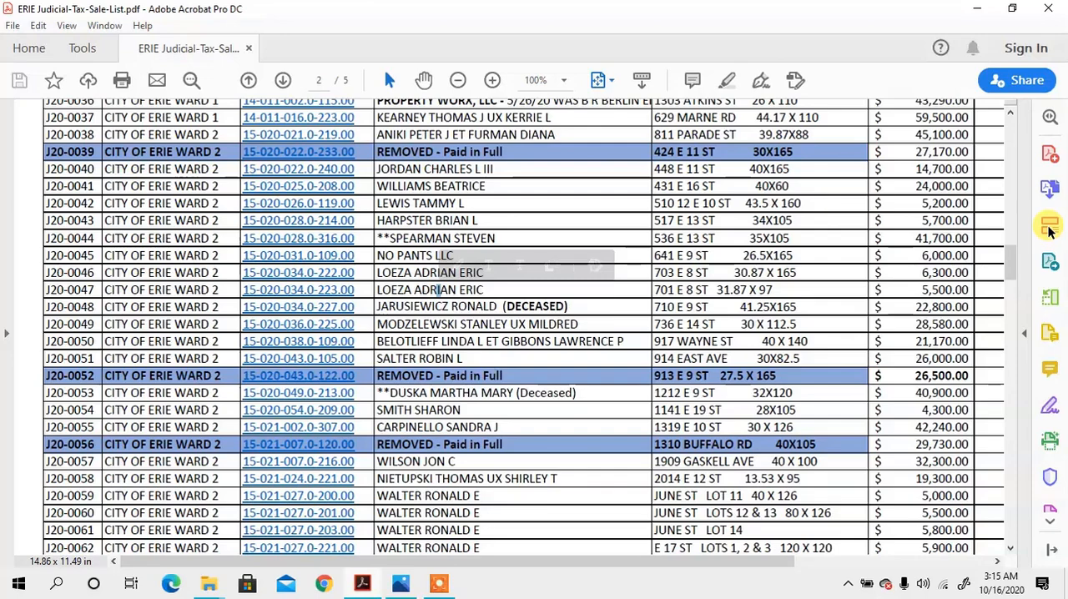
- Try the Edit PDF tool on the district text in row J20-0043, and close the tool
click(1049, 223)
click(405, 252)
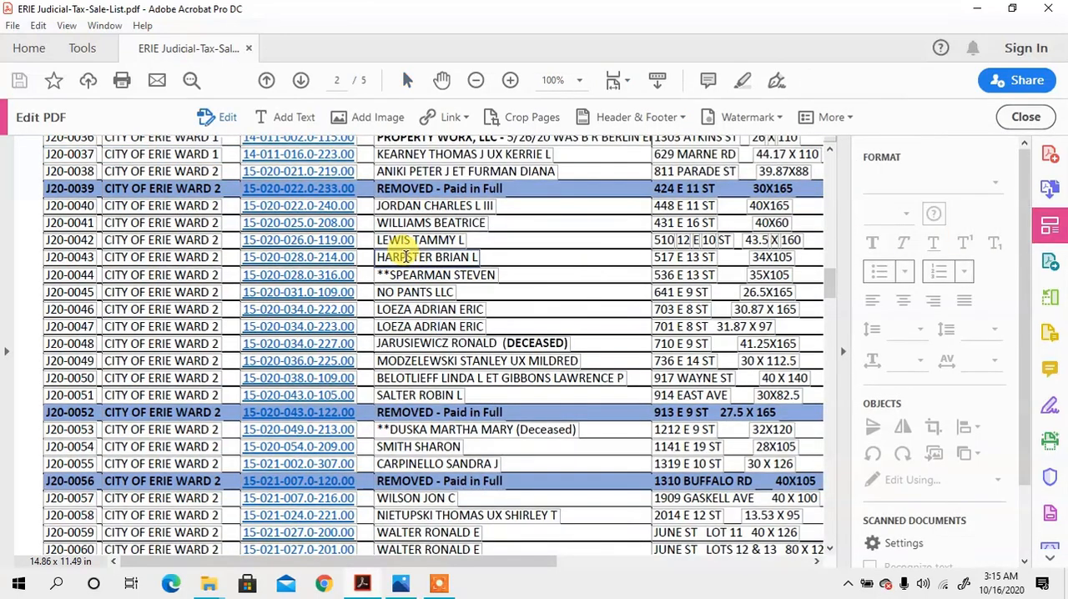
click(156, 256)
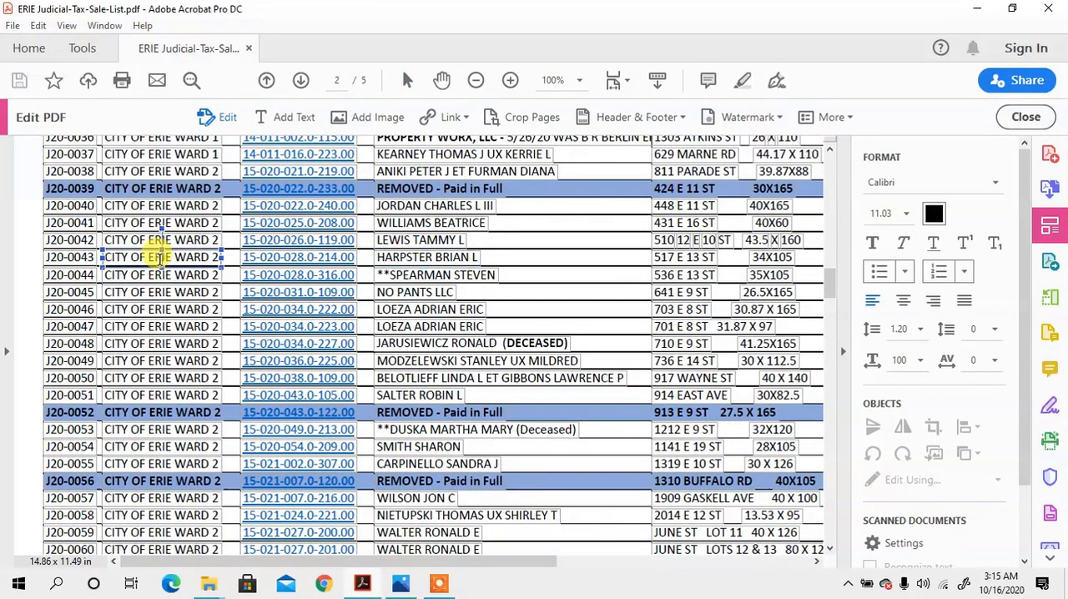
click(1025, 117)
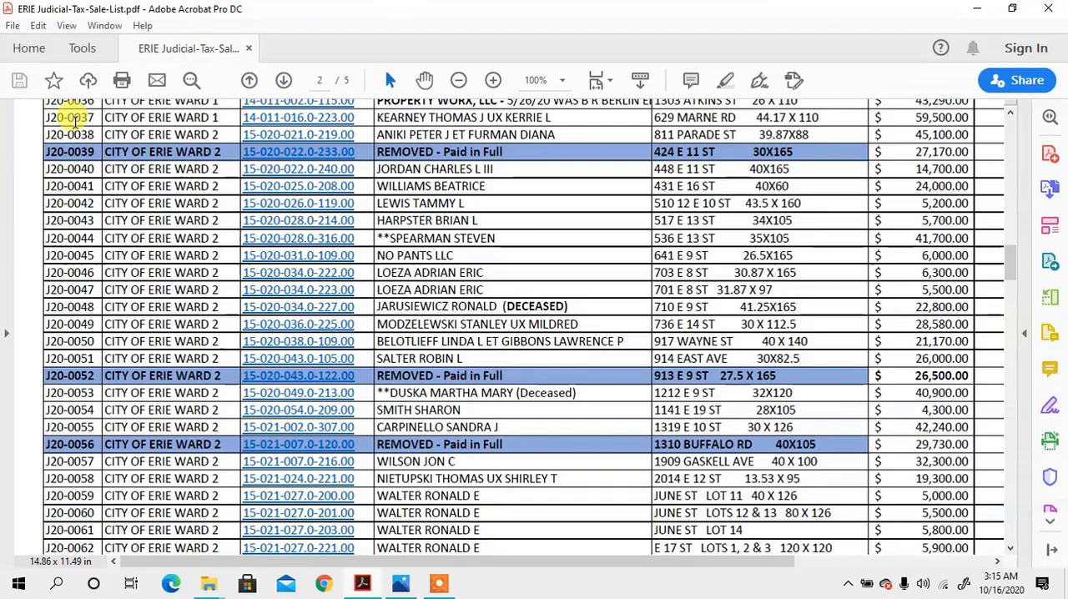
- Review the tax sale list from the first page through page 5 and return to the beginning of the document
scroll(548, 350, up, 6)
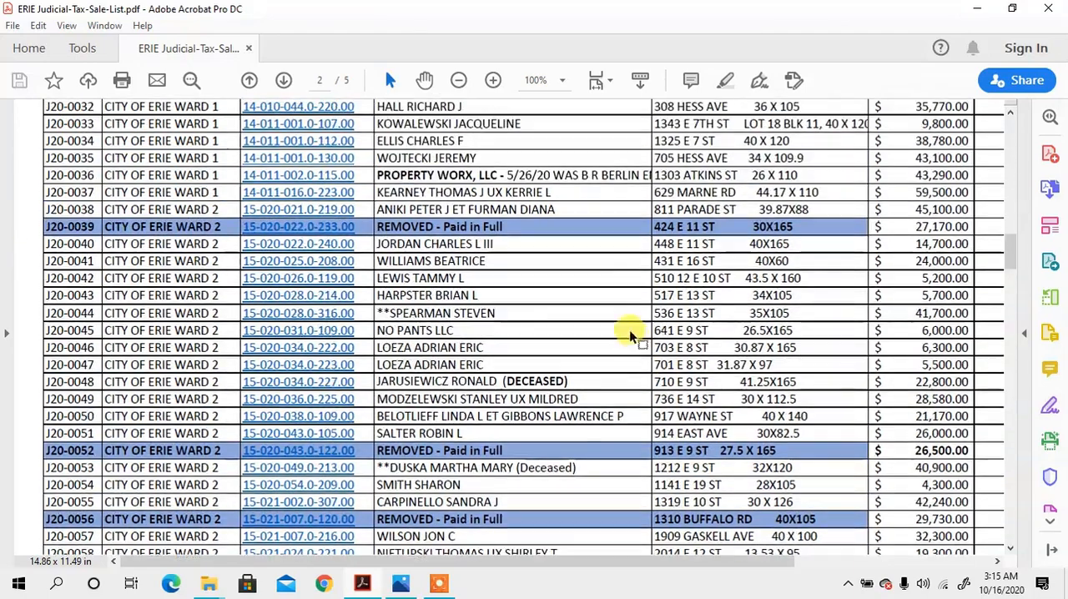
scroll(392, 392, up, 10)
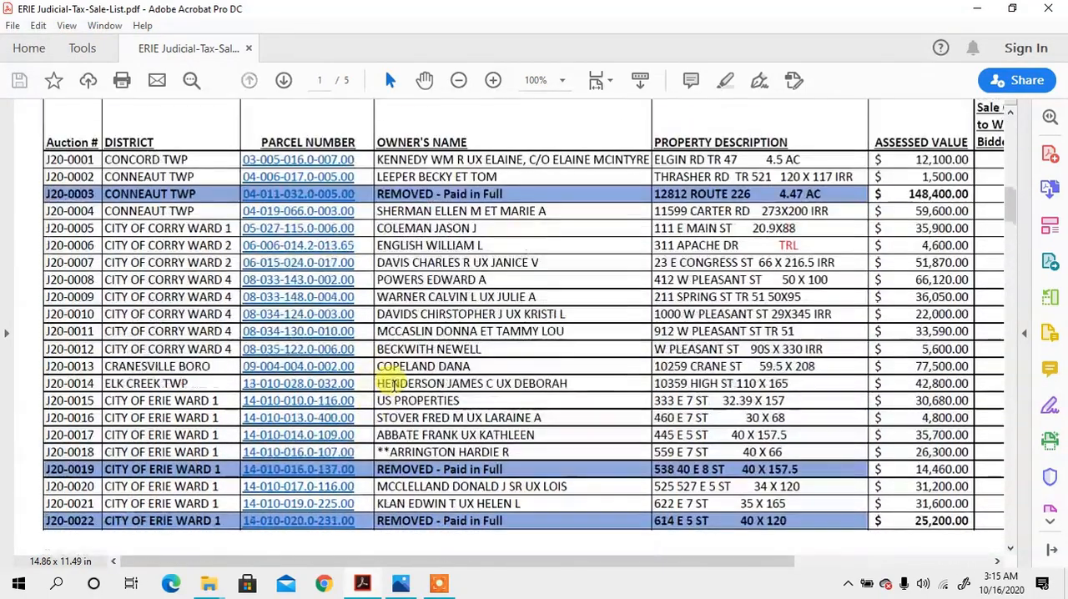
scroll(394, 376, up, 2)
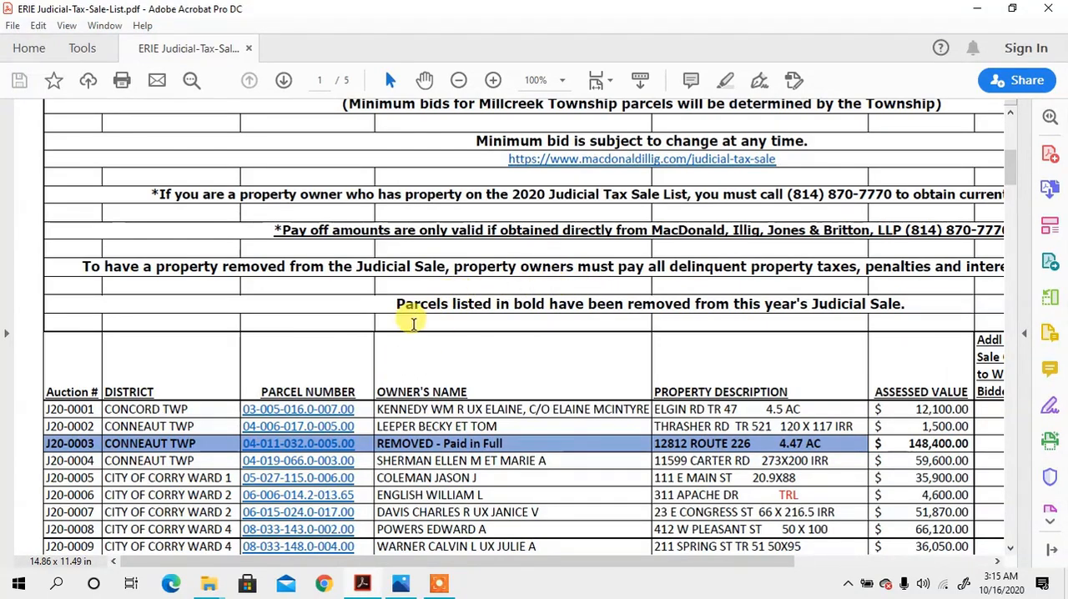
scroll(413, 322, up, 2)
scroll(420, 340, up, 3)
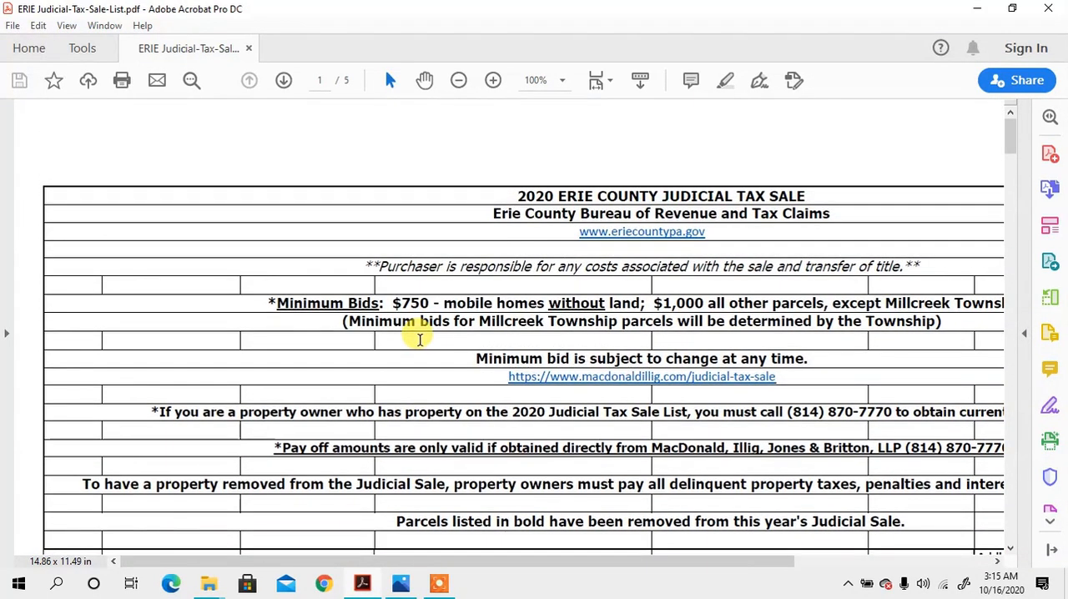
scroll(418, 339, down, 5)
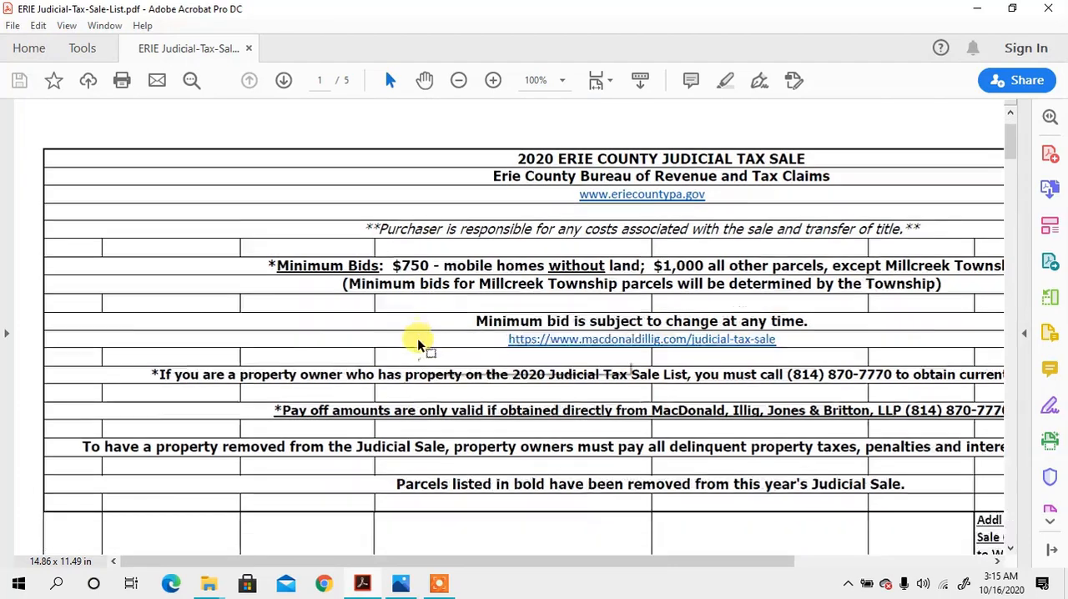
scroll(418, 343, down, 6)
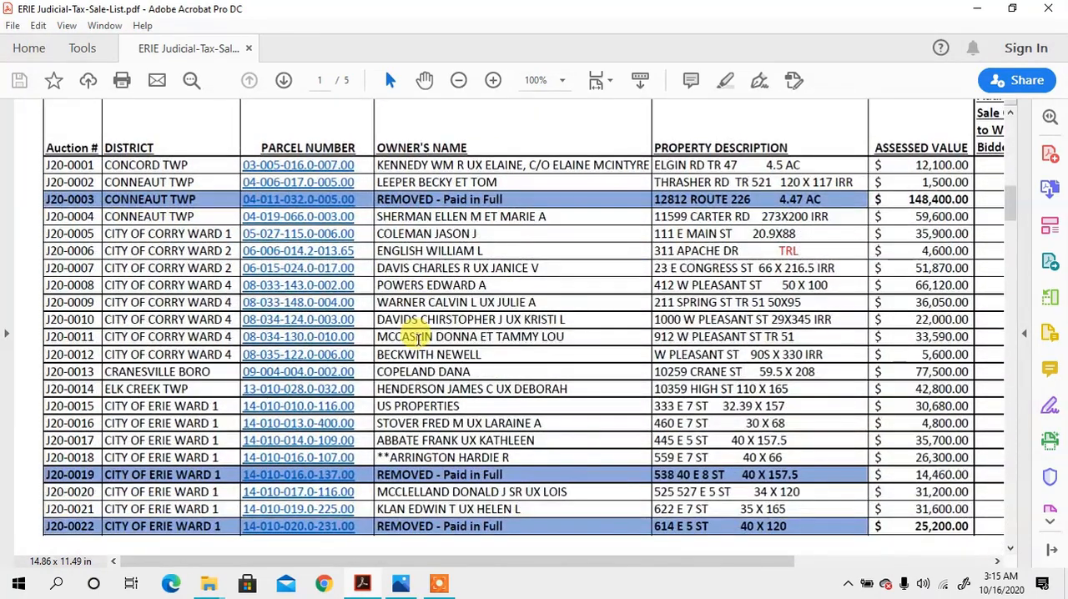
scroll(418, 338, down, 10)
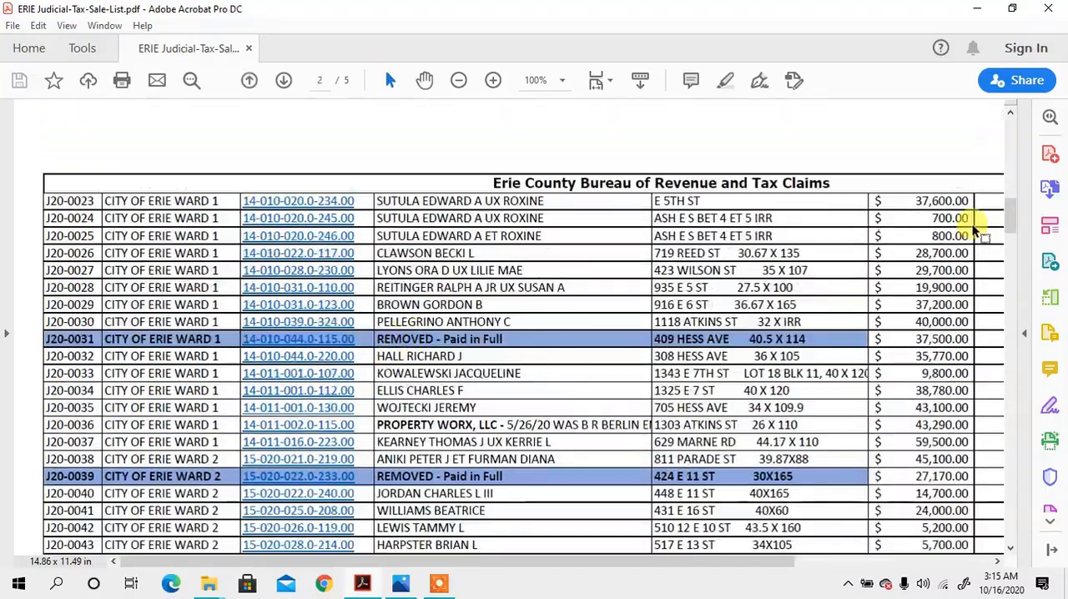
drag(1010, 215, 1011, 553)
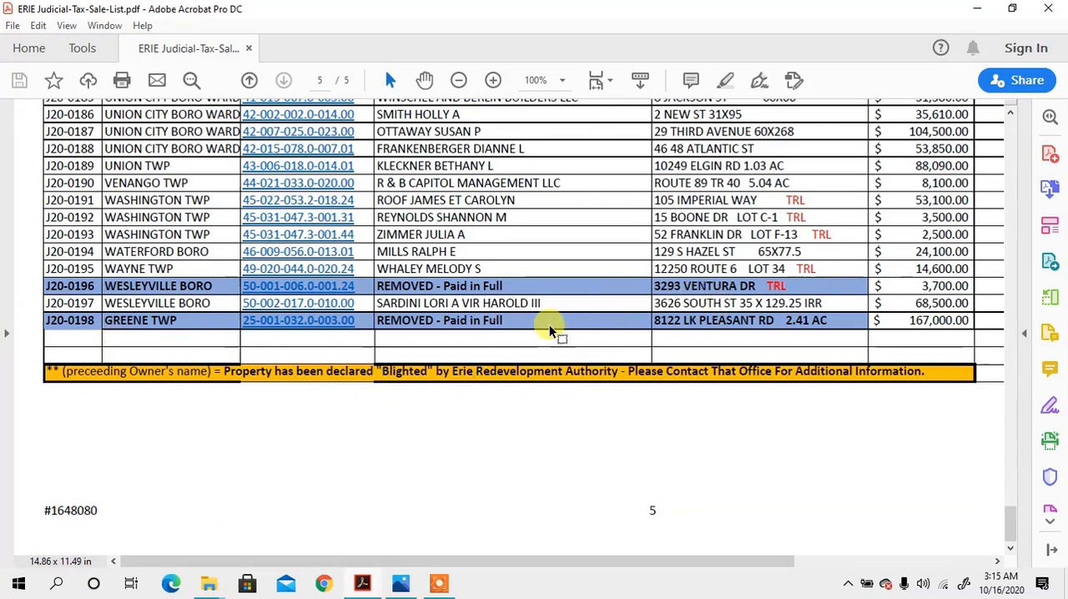
scroll(676, 263, up, 4)
drag(1010, 495, 1043, 96)
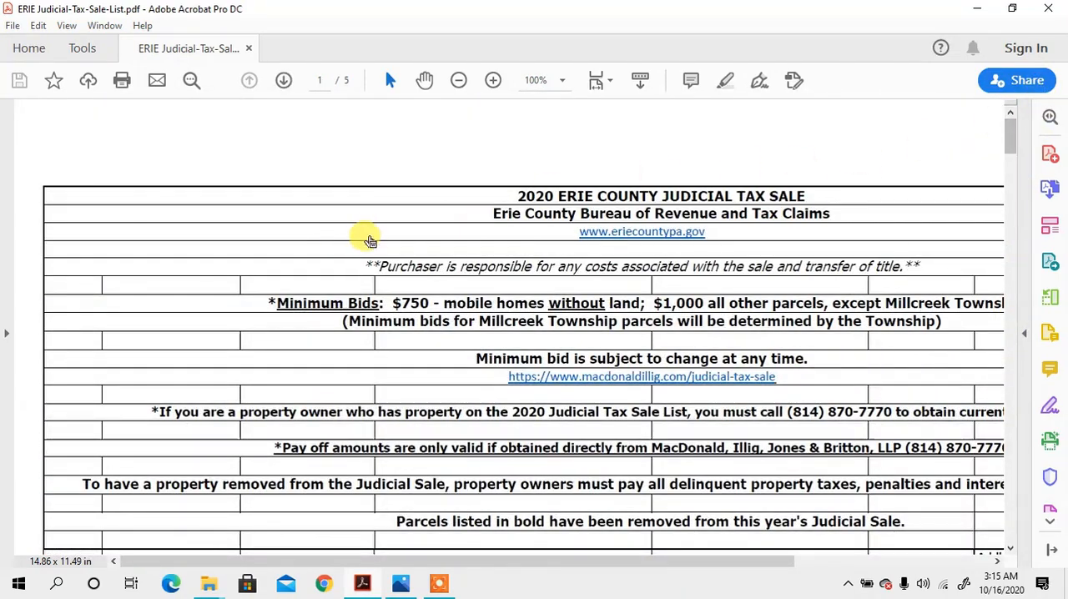
- Export the PDF as a Microsoft Excel Workbook named ERIE Judicial-Tax-Sale-List into the desktop pdf folder
click(1050, 262)
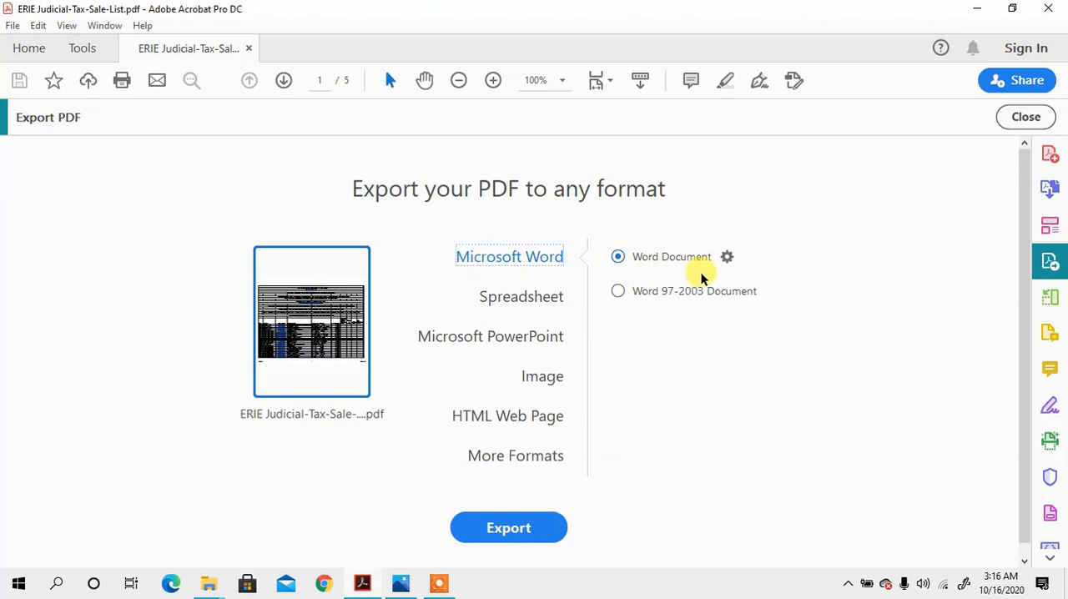
click(522, 298)
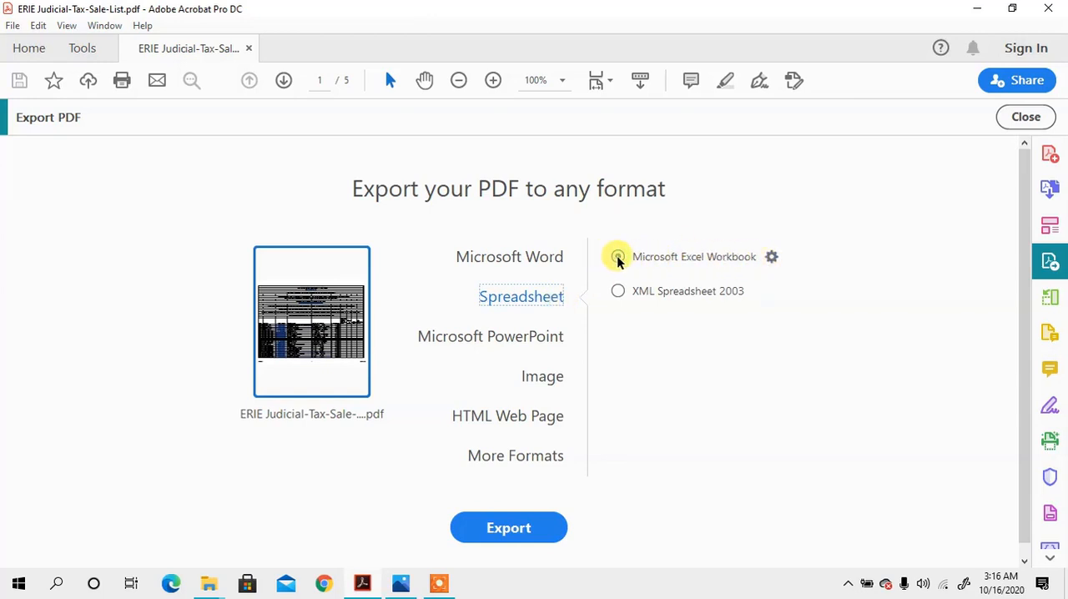
click(534, 529)
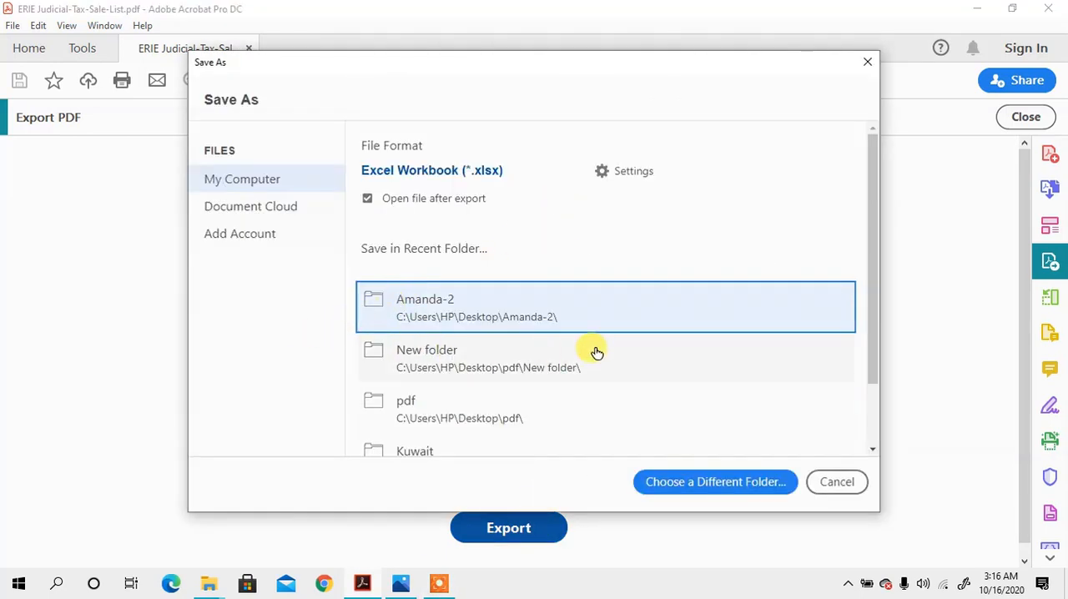
click(434, 408)
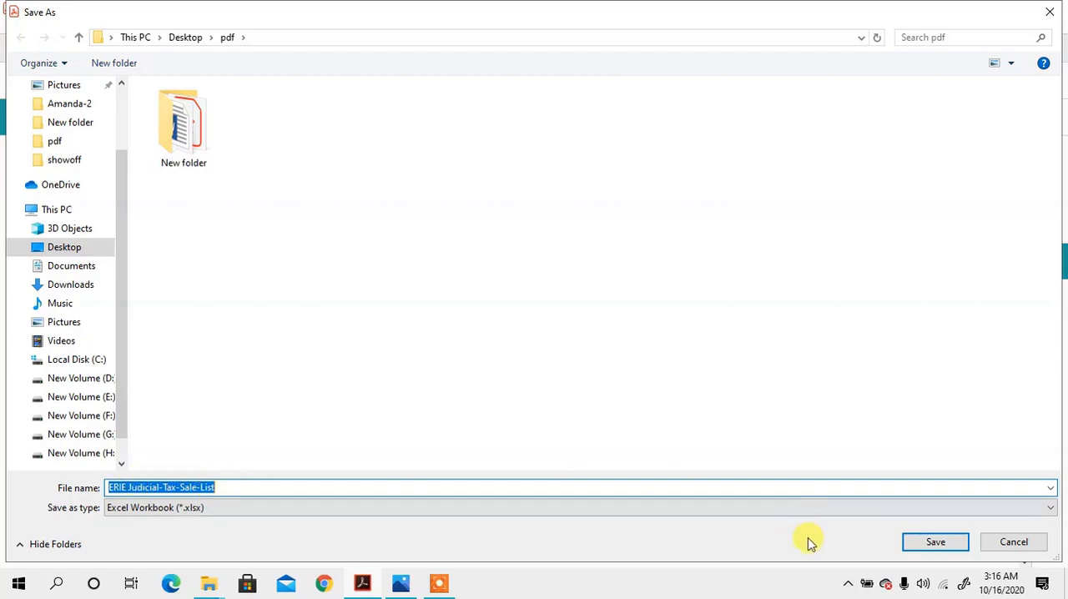
click(945, 545)
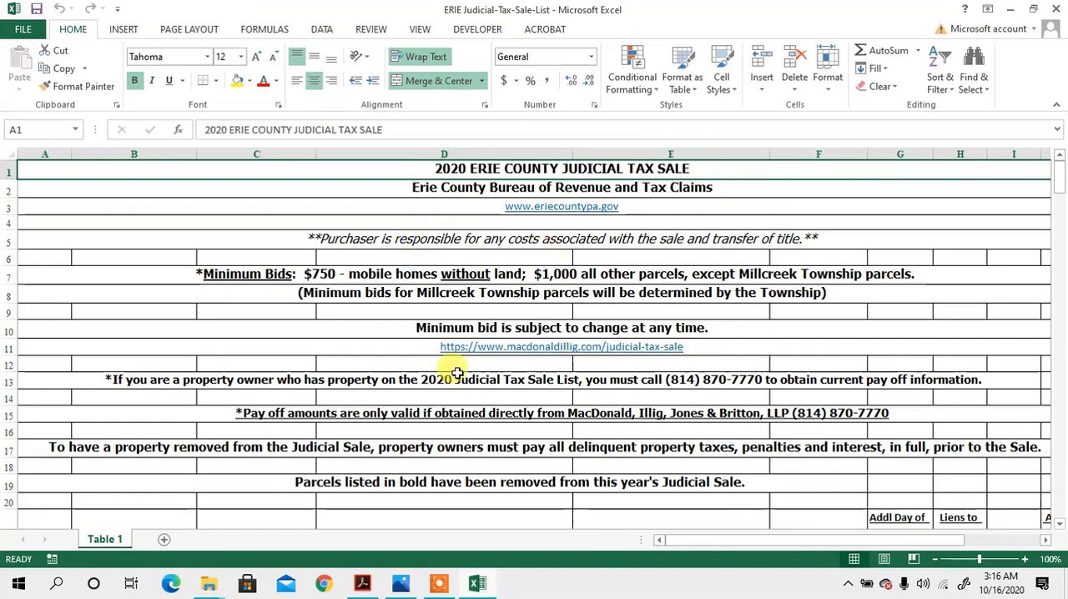
- Check the converted listing cells for editability: select the district in B27, then open the property description in E28 and owner's name in D28
scroll(798, 292, down, 11)
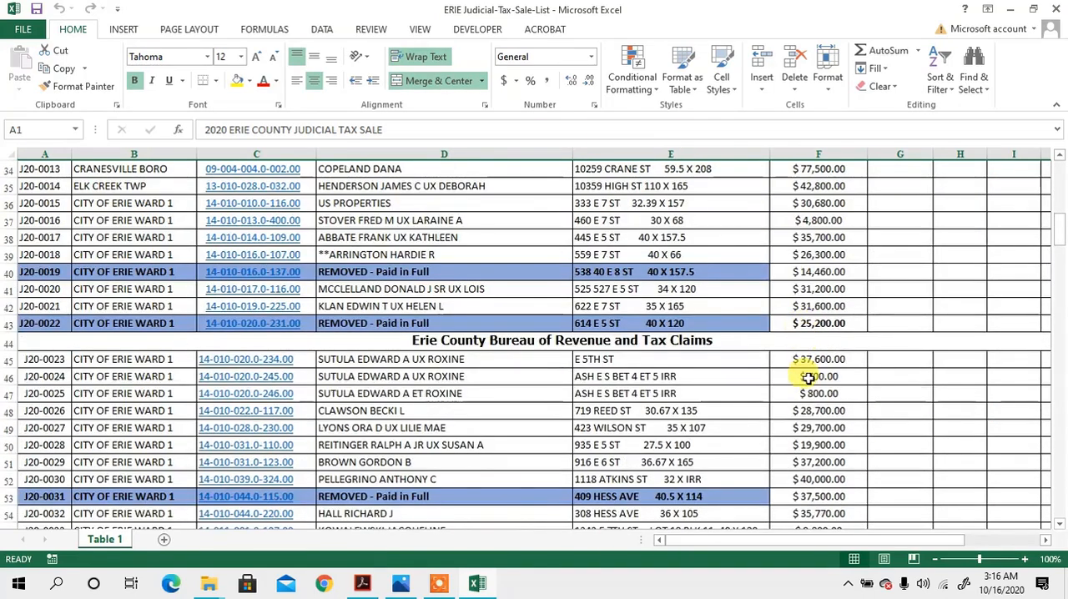
scroll(662, 405, up, 6)
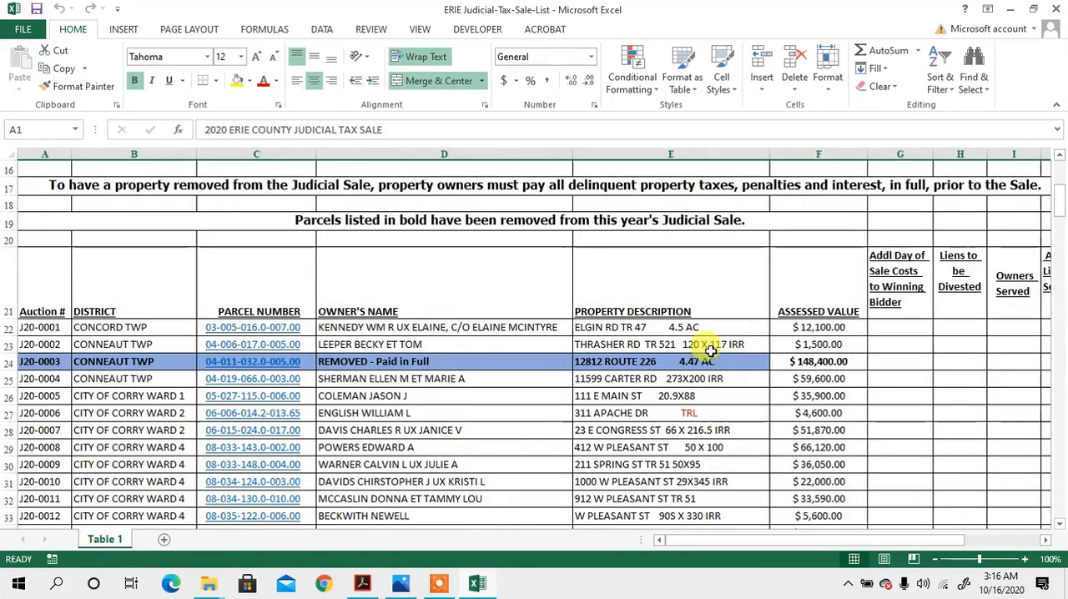
click(140, 413)
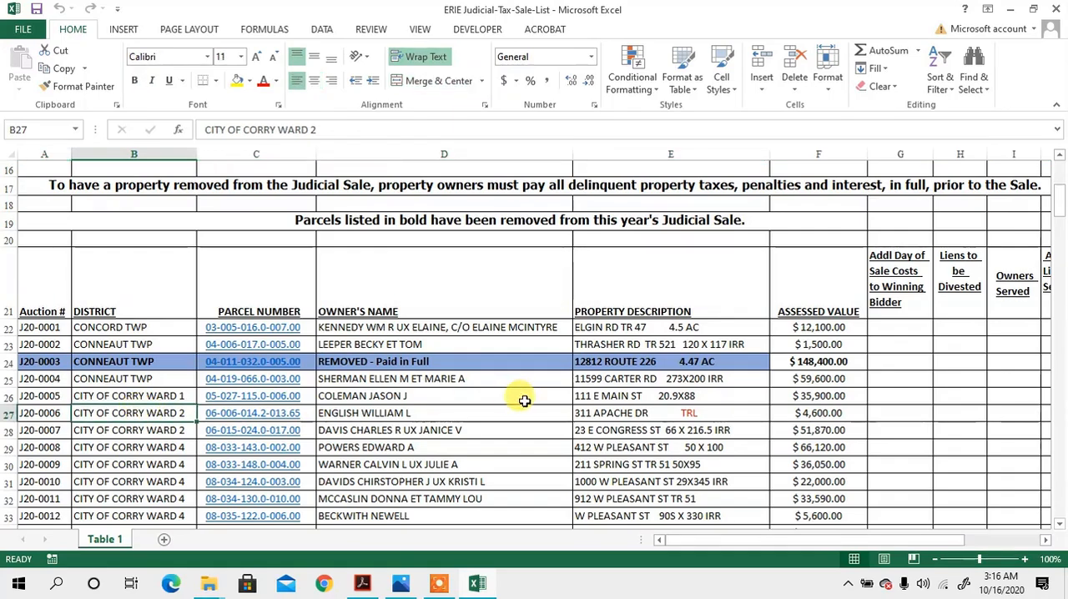
click(668, 427)
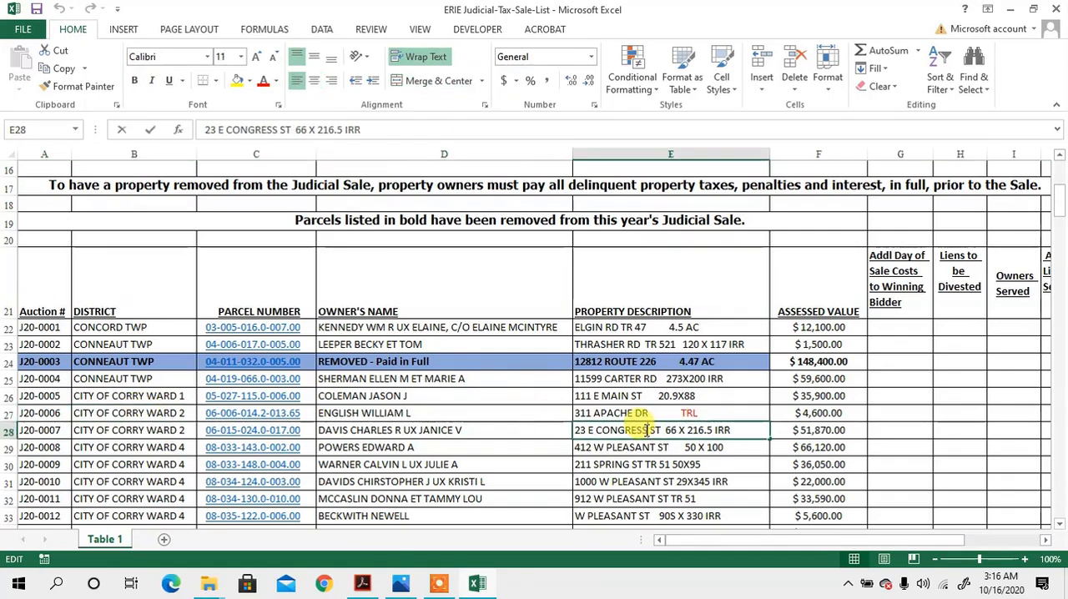
double_click(449, 430)
- Review the converted parcel rows down to the Union City Boro listings and return to the sheet's title rows
scroll(795, 434, down, 19)
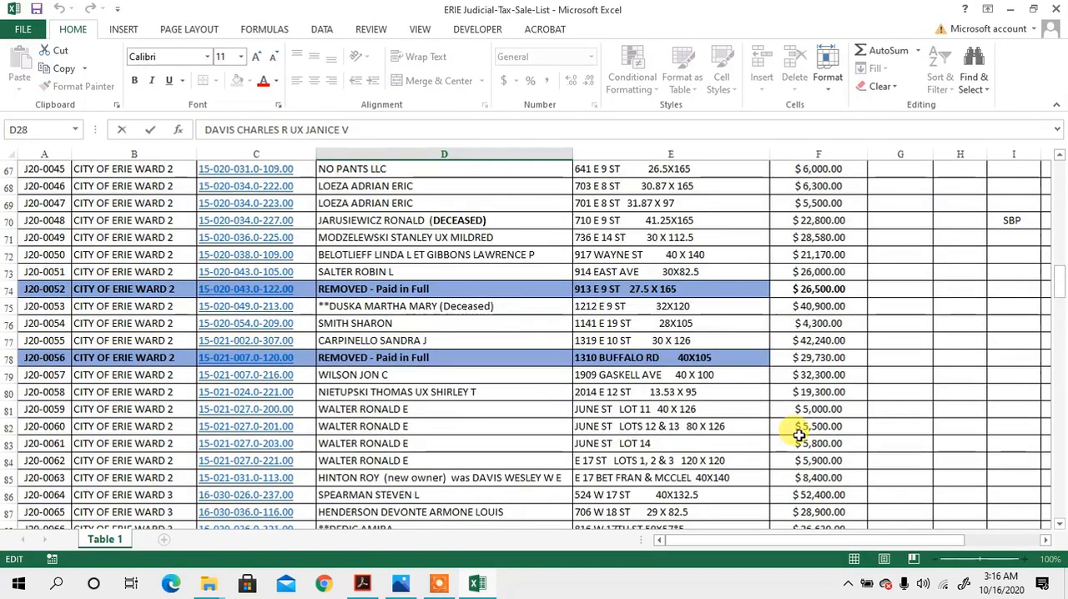
scroll(799, 434, up, 6)
scroll(800, 433, down, 20)
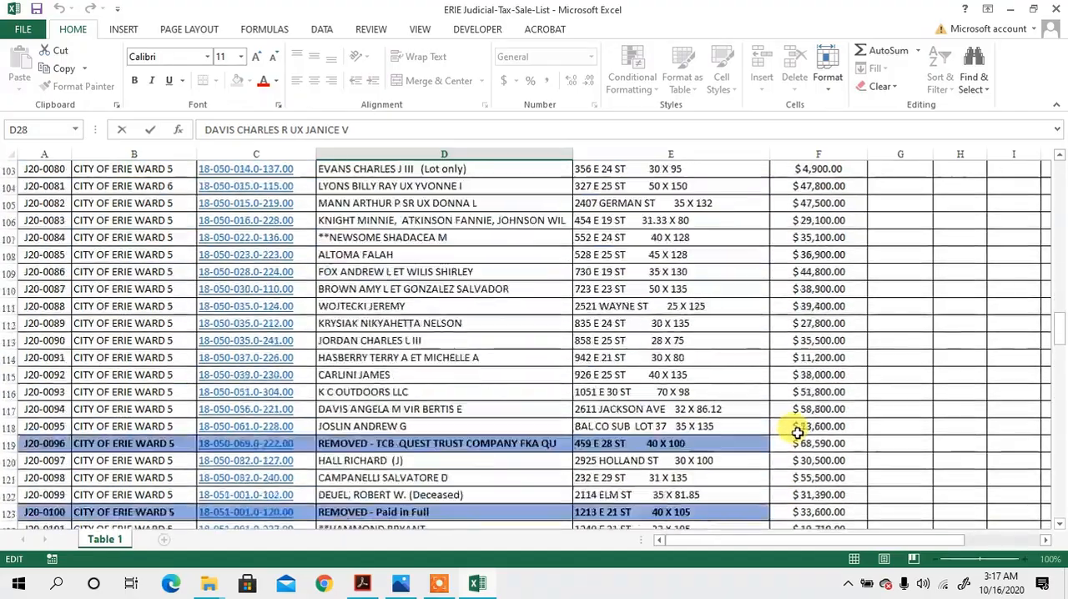
scroll(745, 427, down, 20)
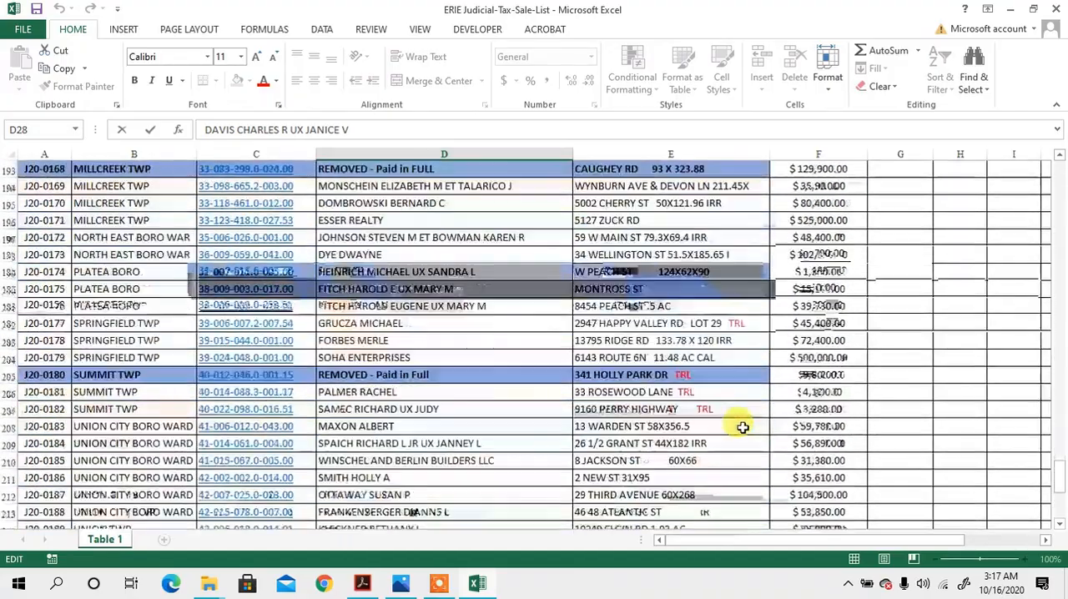
scroll(741, 428, down, 6)
scroll(741, 428, up, 12)
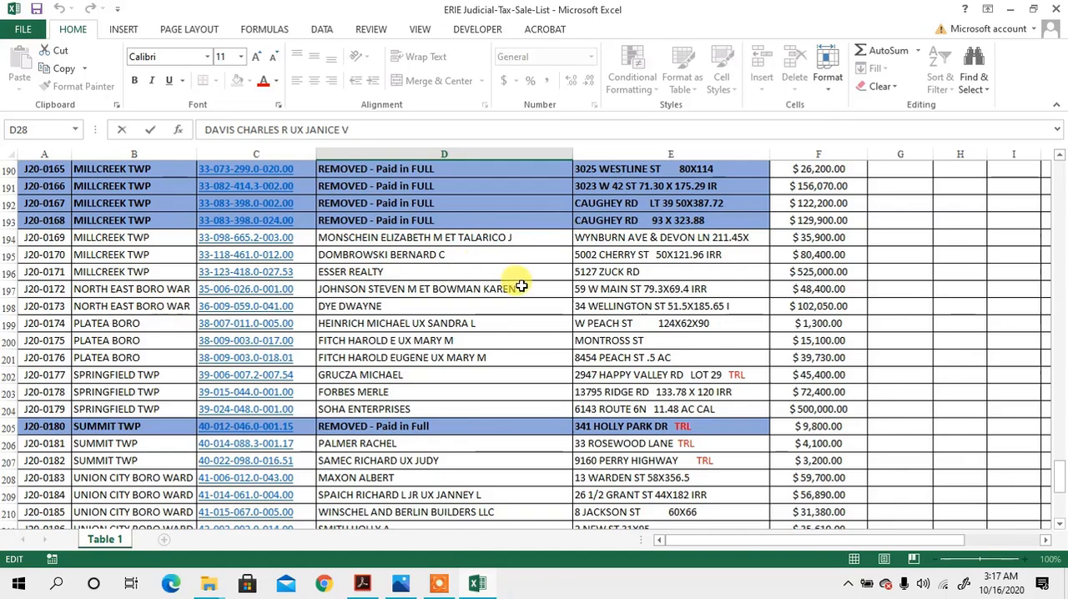
scroll(551, 350, up, 12)
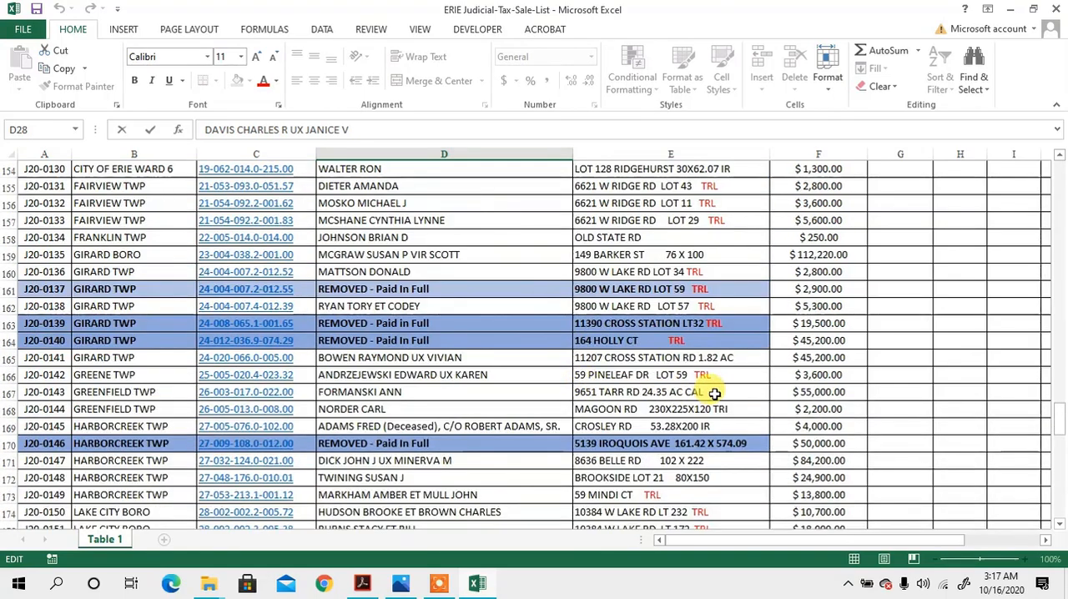
scroll(715, 393, up, 18)
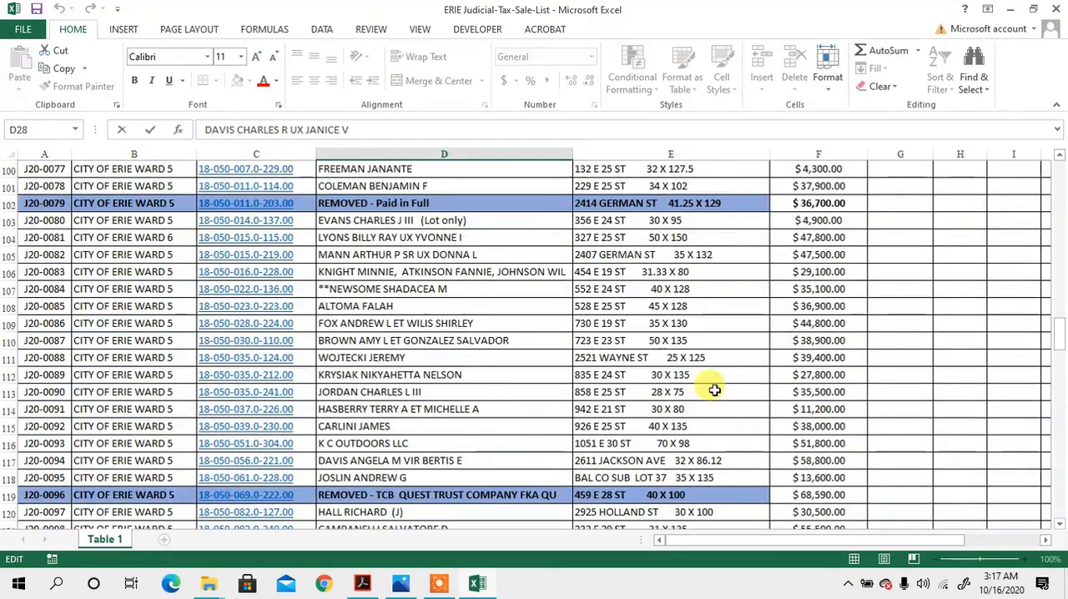
scroll(714, 391, up, 20)
scroll(763, 391, up, 13)
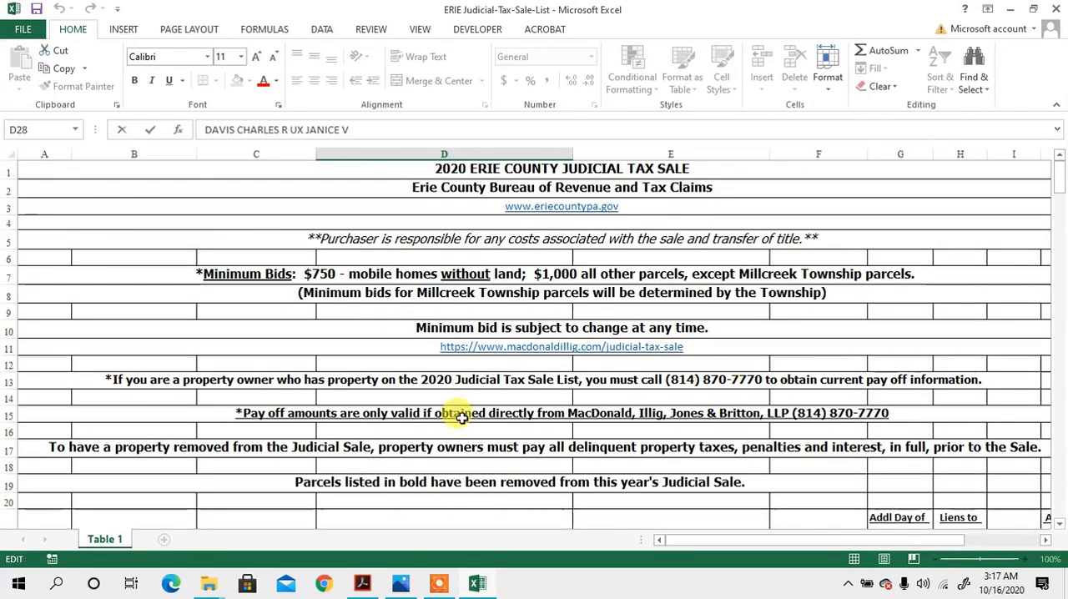
- Go through the converted listings again from the title rows down to the City of Erie Ward 5 parcels
scroll(565, 409, down, 11)
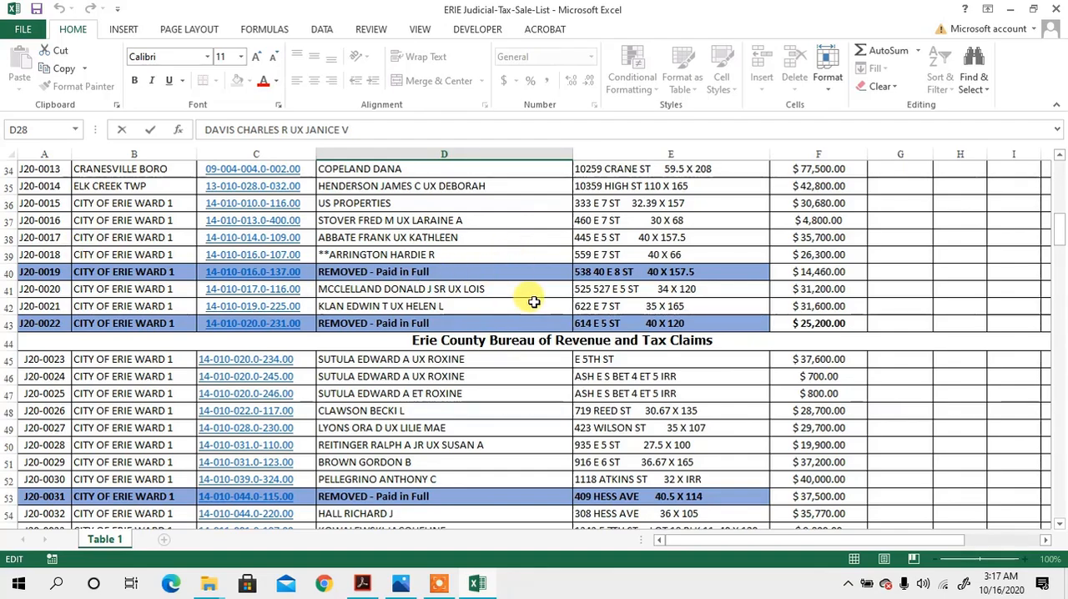
scroll(312, 384, down, 13)
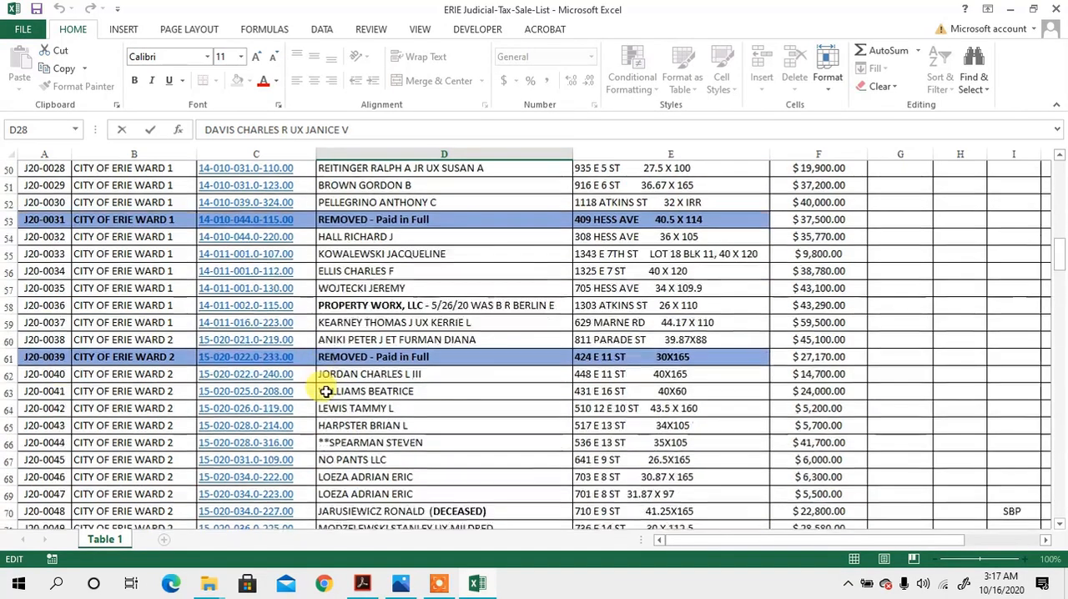
scroll(326, 400, down, 9)
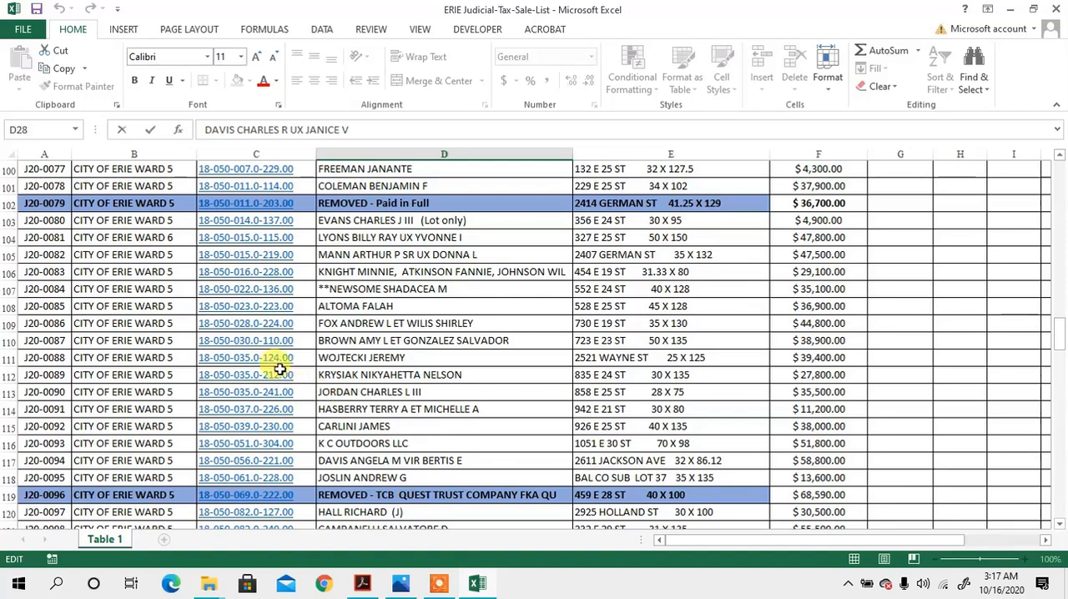